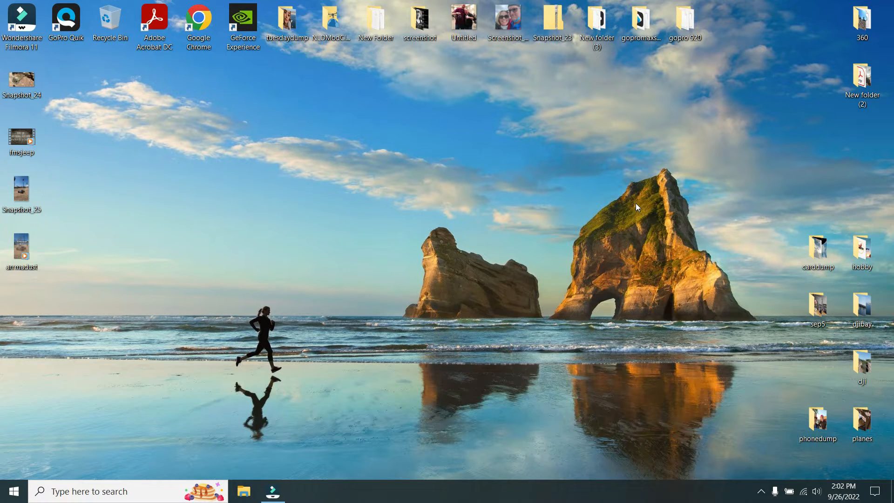
- Open the 360 clip GS010006 from the gopromaxsunday folder on the desktop in GoPro Player
{"action": "left_click", "coordinate": [641, 23]}
{"action": "double_click", "coordinate": [635, 26]}
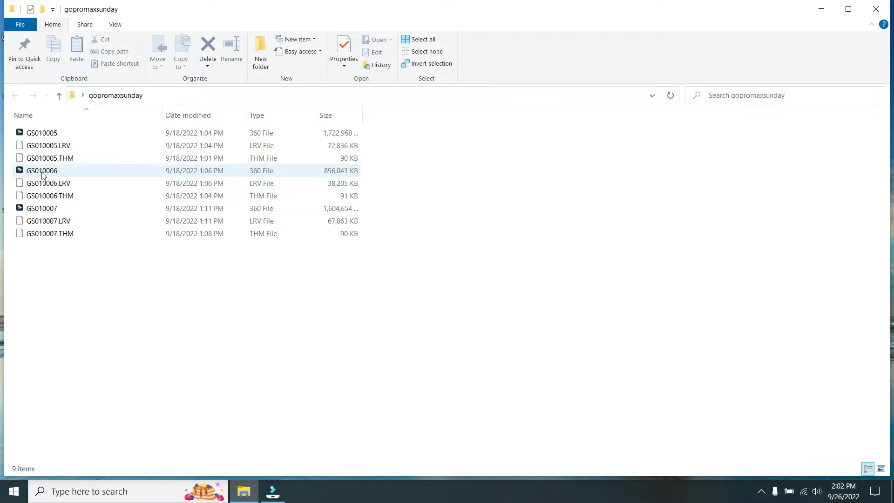
{"action": "left_click", "coordinate": [23, 170]}
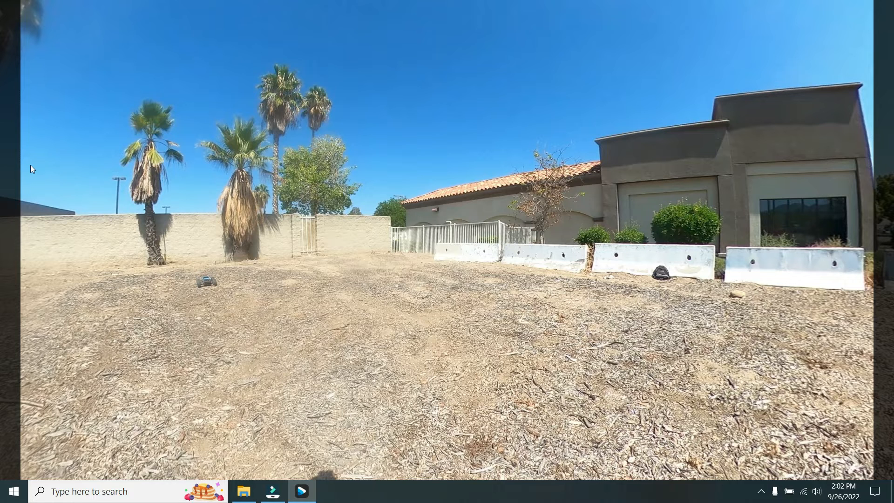
{"action": "mouse_move", "coordinate": [66, 117]}
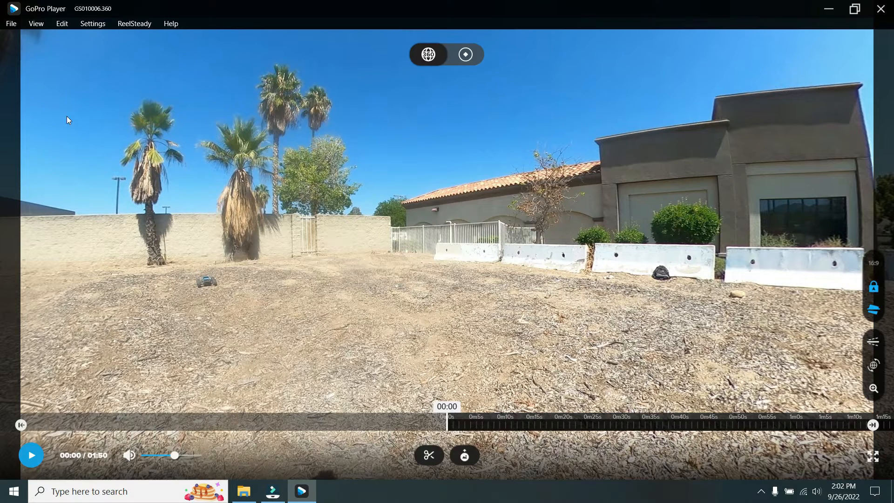
- Look around the clip's opening frame in different directions to examine the surroundings captured in 360 degrees
{"action": "left_click_drag", "start_coordinate": [637, 326], "coordinate": [761, 287]}
{"action": "left_click_drag", "start_coordinate": [247, 290], "coordinate": [284, 284]}
{"action": "left_click_drag", "start_coordinate": [389, 284], "coordinate": [367, 259]}
{"action": "left_click_drag", "start_coordinate": [438, 262], "coordinate": [492, 277]}
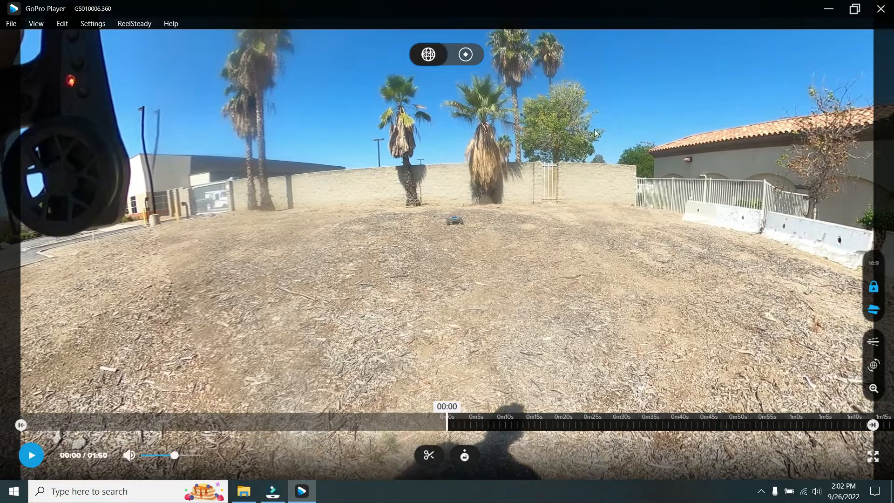
{"action": "left_click_drag", "start_coordinate": [552, 252], "coordinate": [505, 306]}
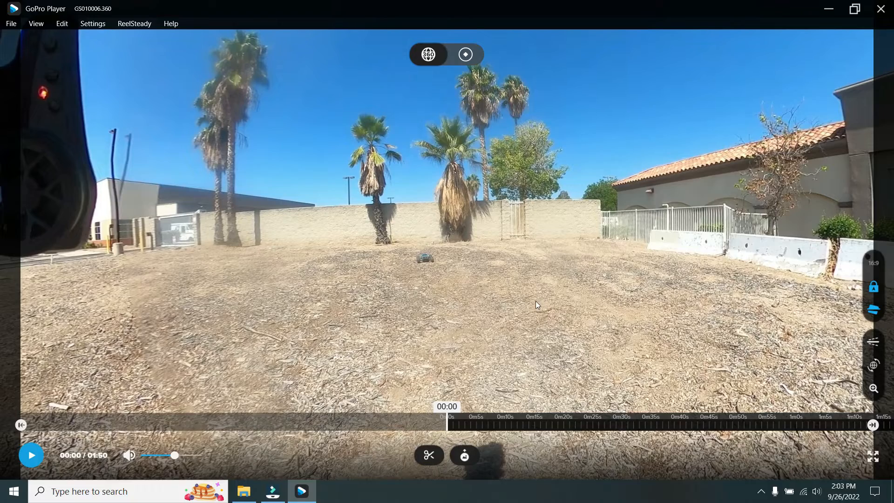
{"action": "mouse_move", "coordinate": [574, 298]}
{"action": "left_mouse_down"}
{"action": "mouse_move", "coordinate": [663, 309]}
{"action": "mouse_move", "coordinate": [494, 285]}
{"action": "left_mouse_up"}
{"action": "left_click_drag", "start_coordinate": [712, 281], "coordinate": [555, 253]}
{"action": "left_click_drag", "start_coordinate": [702, 248], "coordinate": [801, 259]}
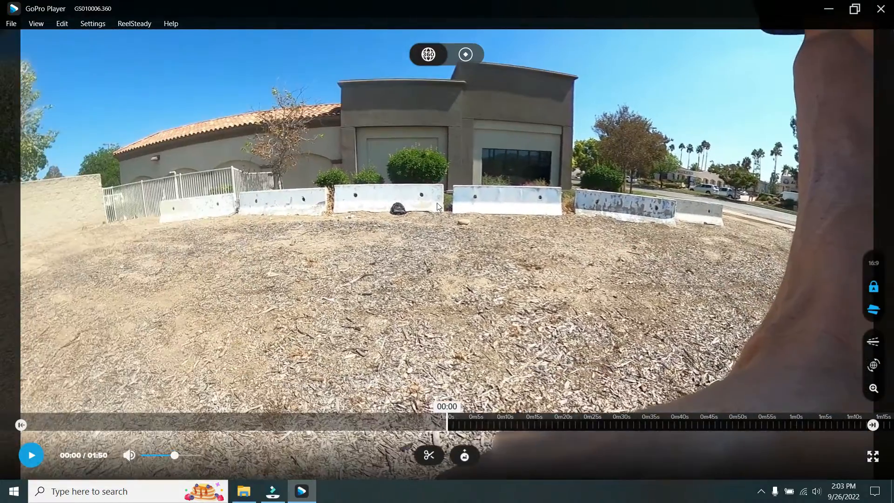
{"action": "left_click_drag", "start_coordinate": [423, 208], "coordinate": [565, 231]}
{"action": "left_click_drag", "start_coordinate": [365, 235], "coordinate": [571, 241]}
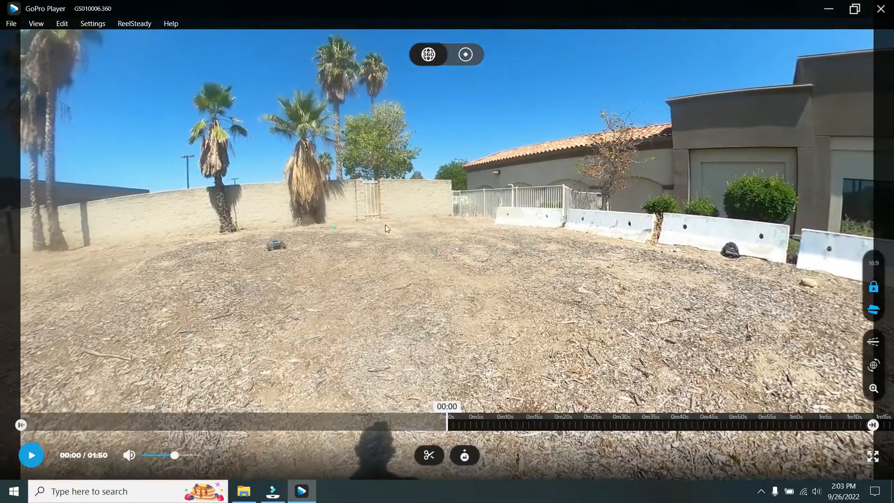
{"action": "left_click_drag", "start_coordinate": [334, 227], "coordinate": [501, 237]}
{"action": "mouse_move", "coordinate": [399, 235]}
{"action": "left_mouse_down"}
{"action": "mouse_move", "coordinate": [468, 231]}
{"action": "mouse_move", "coordinate": [501, 241]}
{"action": "left_mouse_up"}
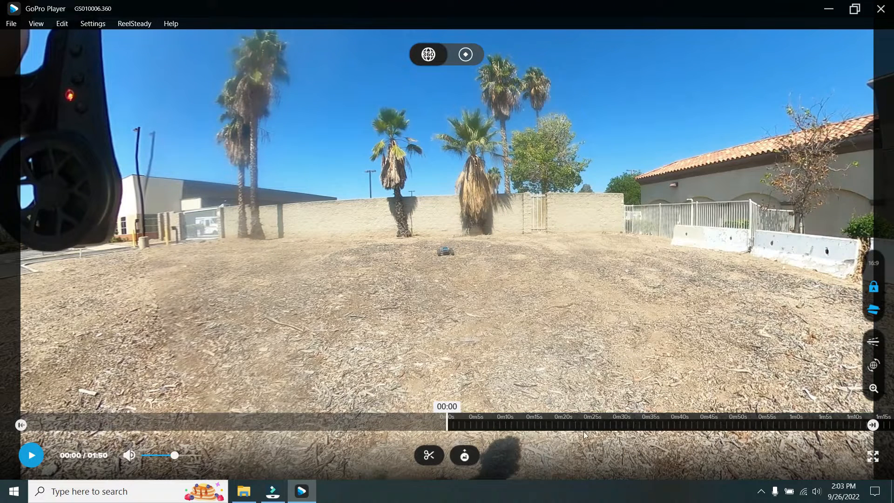
- At 00:54, reorient the 360 view to centre the blue RC truck and add the first reframing keyframe
{"action": "left_click_drag", "start_coordinate": [617, 423], "coordinate": [510, 421]}
{"action": "left_click_drag", "start_coordinate": [615, 425], "coordinate": [476, 425]}
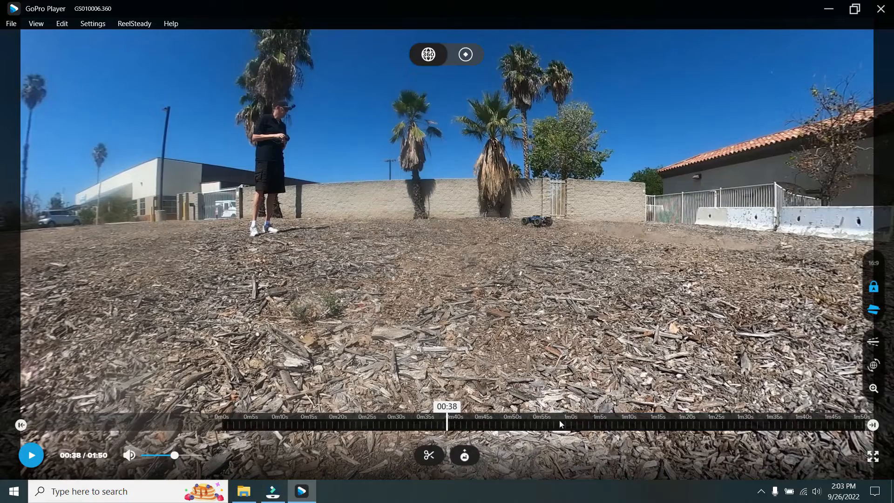
{"action": "left_click_drag", "start_coordinate": [638, 429], "coordinate": [544, 426]}
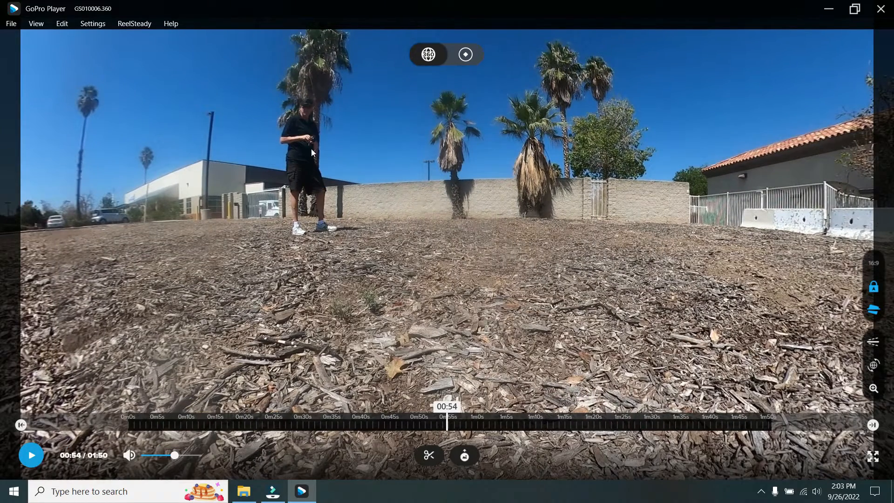
{"action": "left_click_drag", "start_coordinate": [668, 332], "coordinate": [601, 245]}
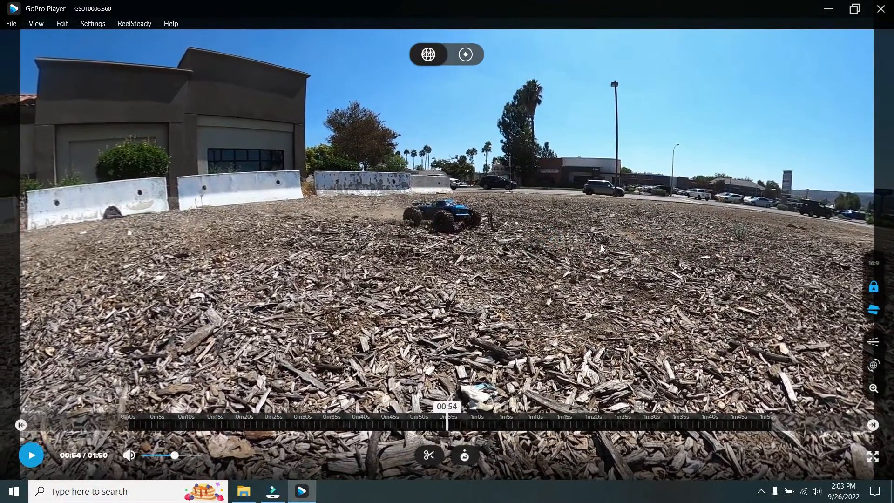
{"action": "left_click_drag", "start_coordinate": [516, 246], "coordinate": [539, 303]}
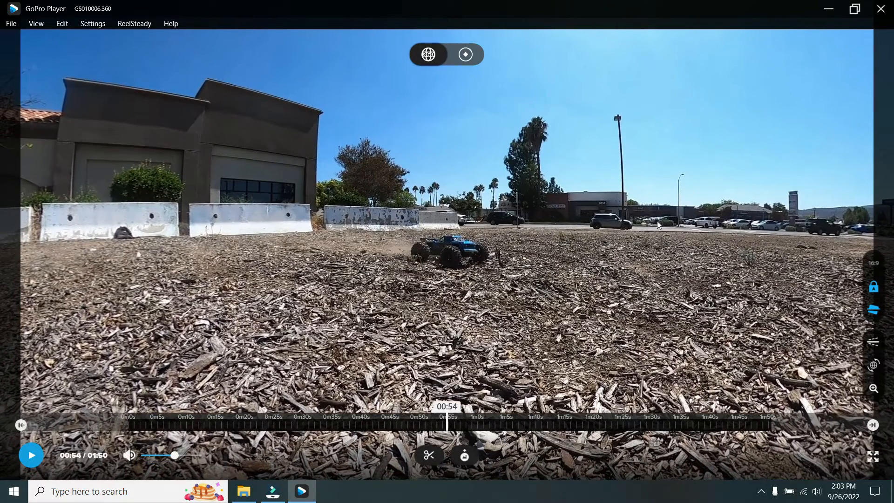
{"action": "left_click_drag", "start_coordinate": [564, 276], "coordinate": [567, 306]}
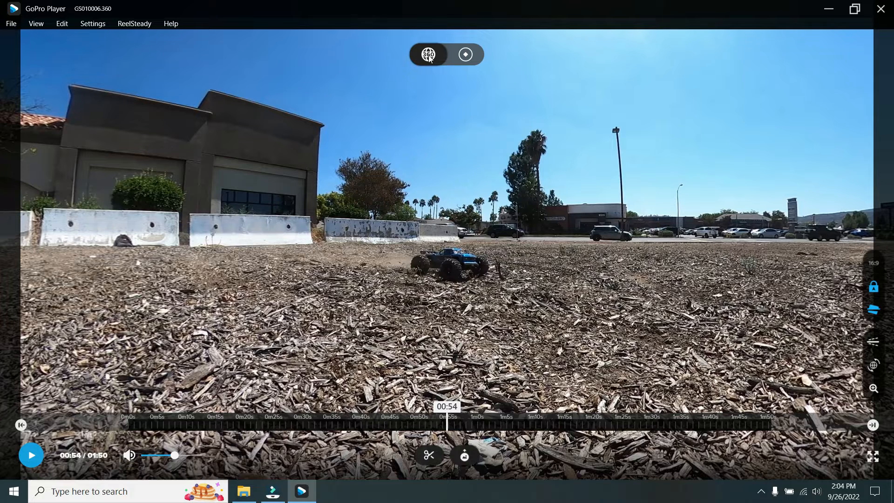
{"action": "left_click", "coordinate": [465, 55]}
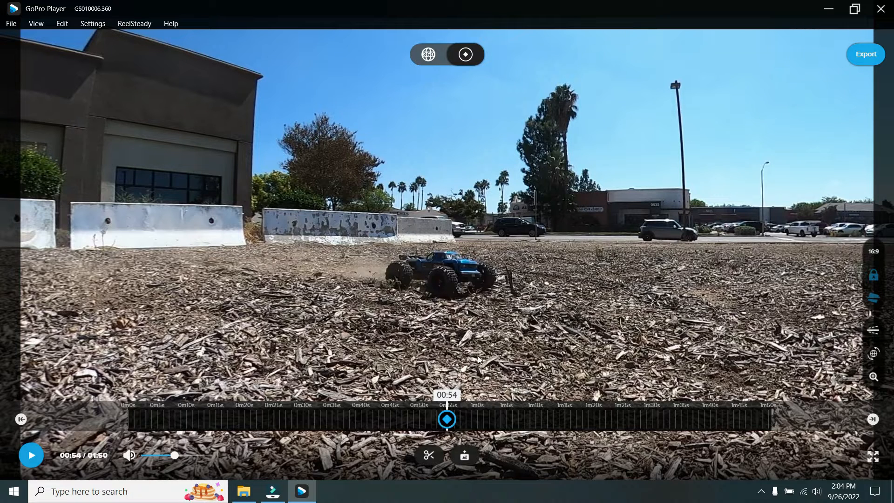
{"action": "left_click", "coordinate": [447, 422]}
- Add a keyframe at 00:55 with the view turned to centre the truck, using a finer timeline scale
{"action": "left_click_drag", "start_coordinate": [571, 416], "coordinate": [567, 415]}
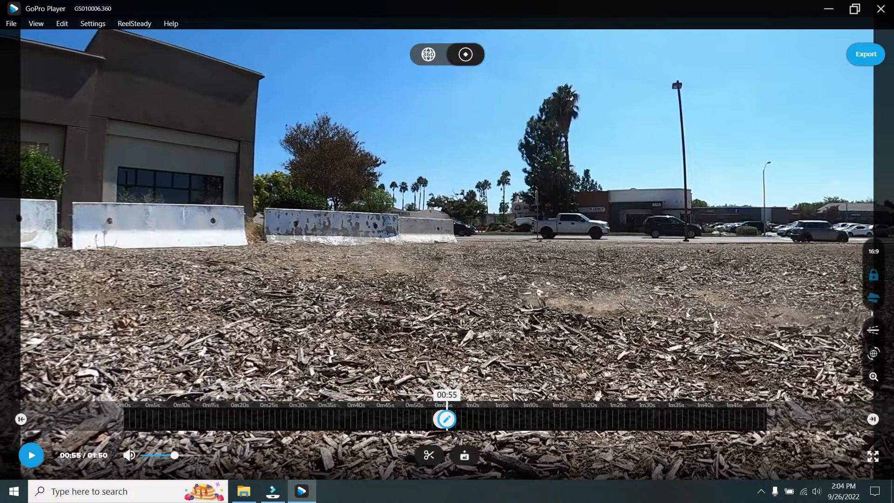
{"action": "left_click_drag", "start_coordinate": [704, 338], "coordinate": [600, 326]}
{"action": "left_click_drag", "start_coordinate": [657, 331], "coordinate": [473, 286]}
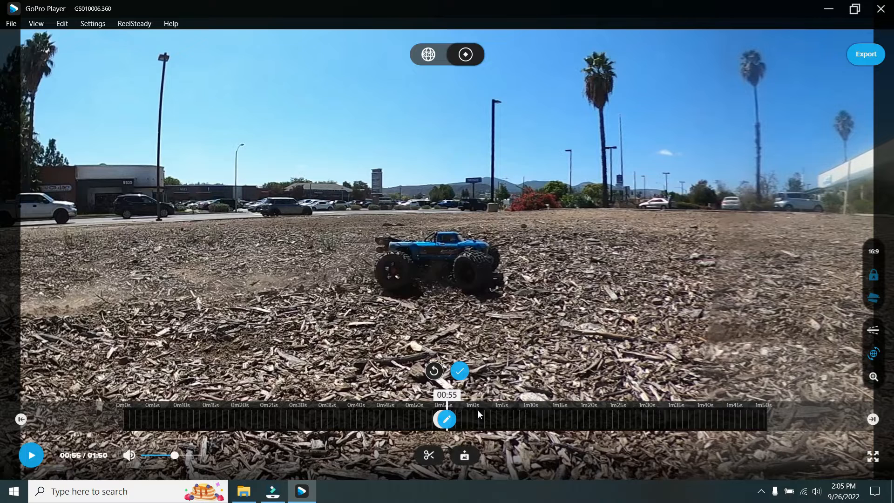
{"action": "scroll", "coordinate": [476, 413], "scroll_direction": "down", "scroll_amount": 2}
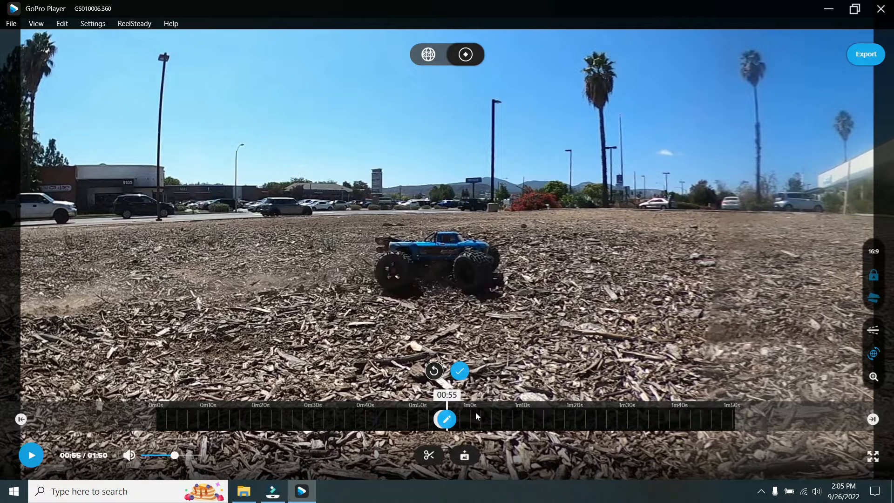
{"action": "scroll", "coordinate": [475, 413], "scroll_direction": "up", "scroll_amount": 6}
{"action": "scroll", "coordinate": [473, 415], "scroll_direction": "up", "scroll_amount": 5}
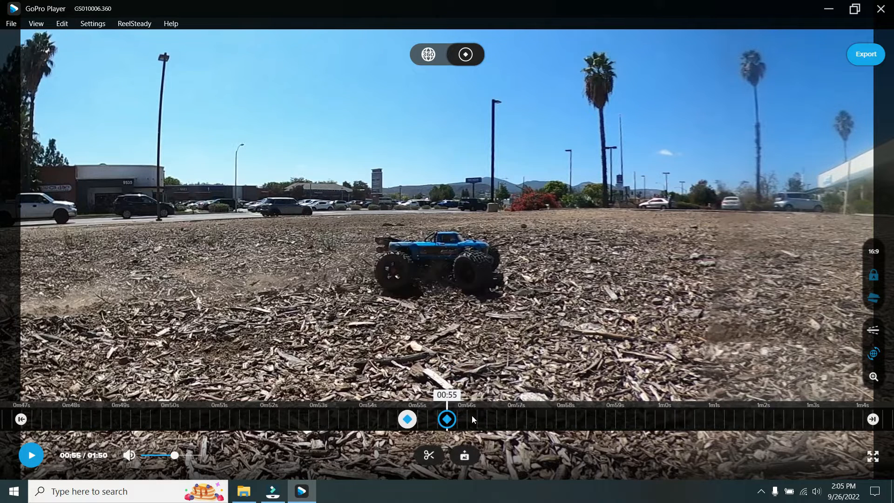
{"action": "scroll", "coordinate": [471, 416], "scroll_direction": "up", "scroll_amount": 1}
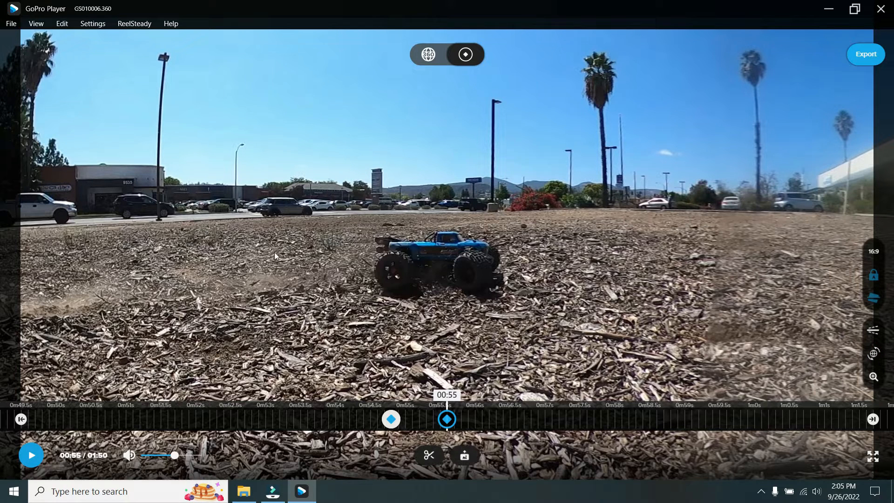
{"action": "left_click_drag", "start_coordinate": [560, 320], "coordinate": [607, 323]}
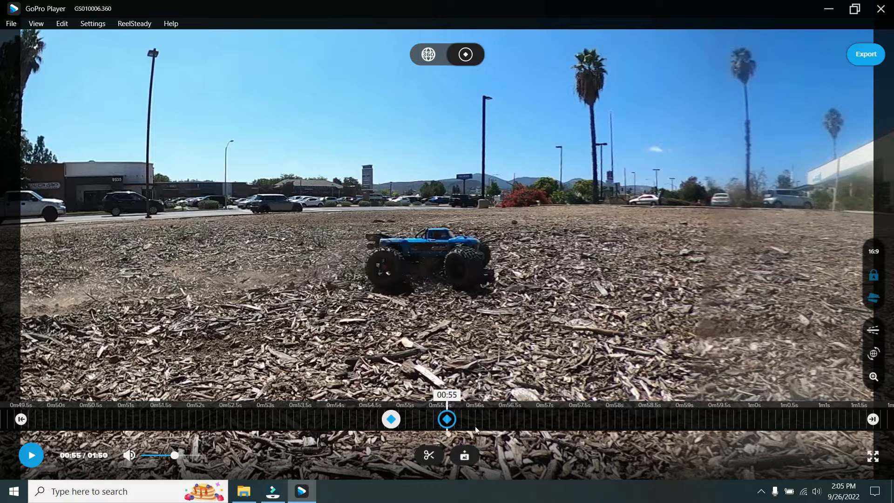
- Add a keyframe at 00:56 with the truck centred in front of the standing driver
{"action": "mouse_move", "coordinate": [448, 420]}
{"action": "left_click_drag", "start_coordinate": [632, 421], "coordinate": [569, 420]}
{"action": "left_click_drag", "start_coordinate": [695, 332], "coordinate": [387, 309]}
{"action": "left_click_drag", "start_coordinate": [494, 291], "coordinate": [370, 281]}
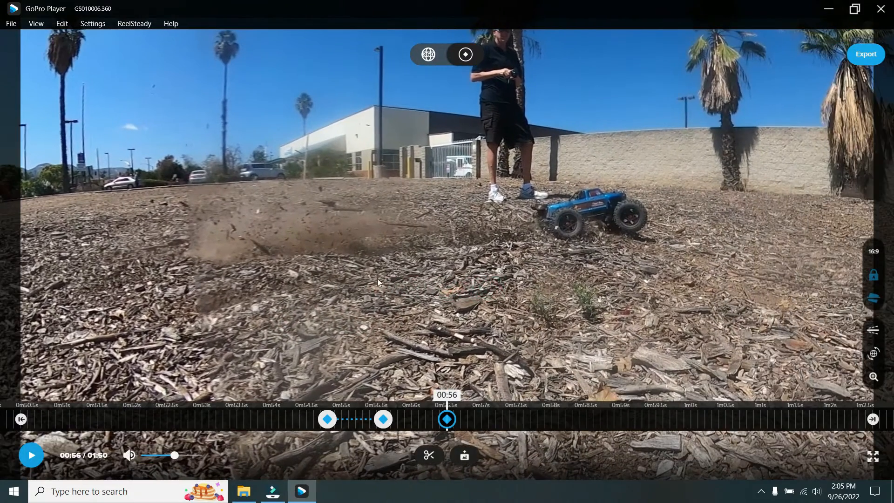
{"action": "left_click_drag", "start_coordinate": [478, 291], "coordinate": [373, 281]}
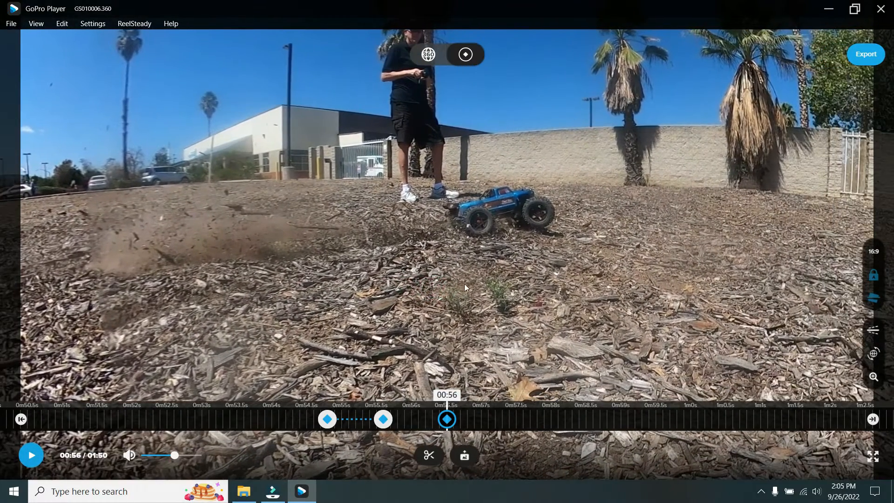
{"action": "left_click_drag", "start_coordinate": [464, 282], "coordinate": [407, 280]}
{"action": "left_click_drag", "start_coordinate": [468, 278], "coordinate": [439, 312]}
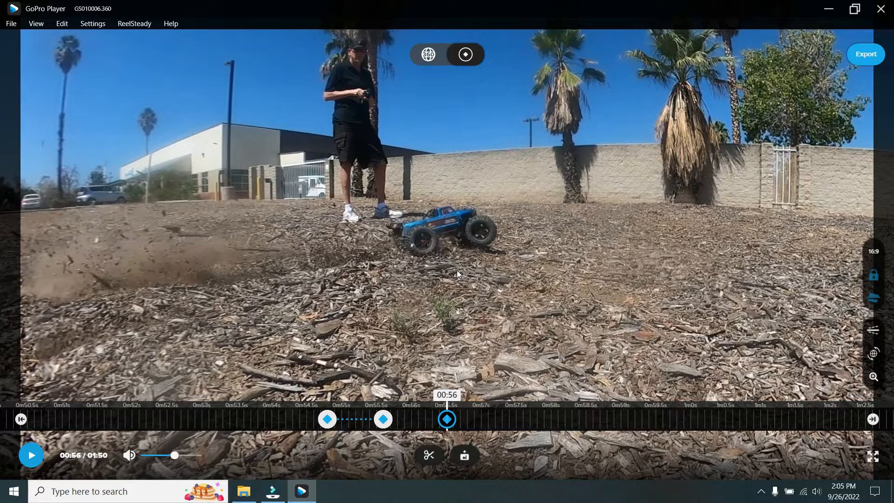
{"action": "left_click_drag", "start_coordinate": [456, 270], "coordinate": [457, 281]}
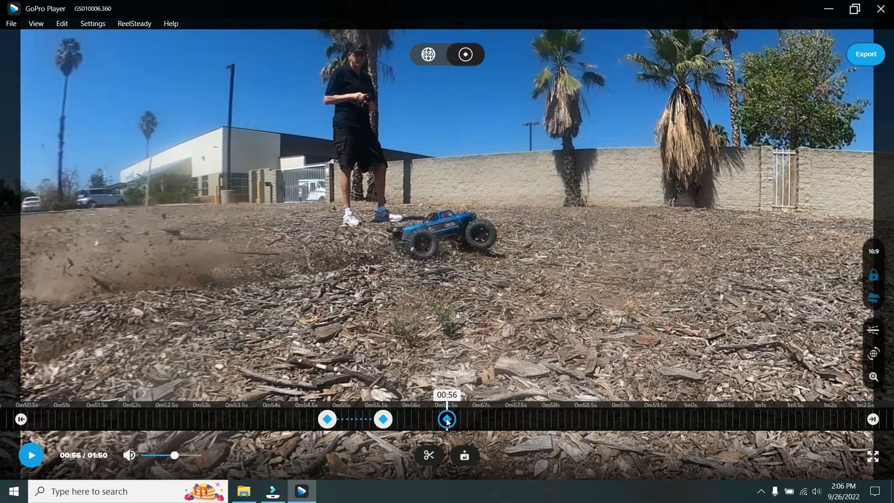
{"action": "left_click", "coordinate": [447, 419]}
- Add a keyframe at 00:57 with the view turned to follow the truck toward the white fence
{"action": "left_click_drag", "start_coordinate": [565, 419], "coordinate": [546, 423]}
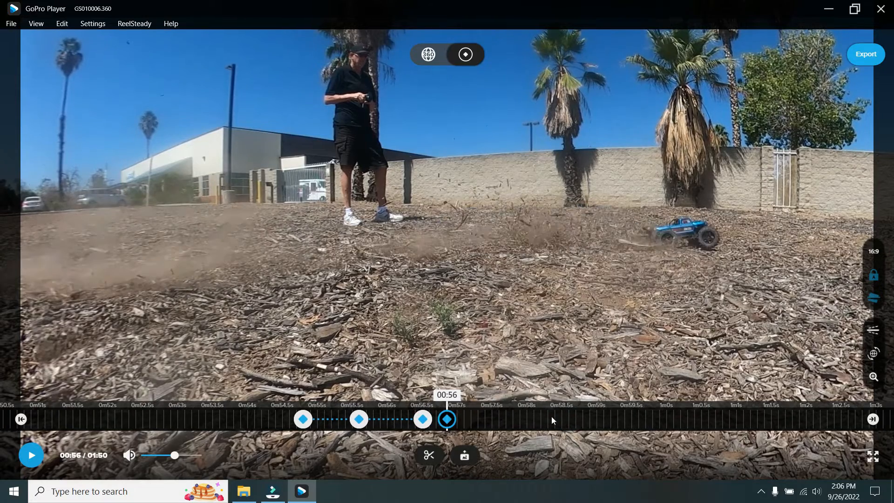
{"action": "left_click_drag", "start_coordinate": [658, 345], "coordinate": [478, 318]}
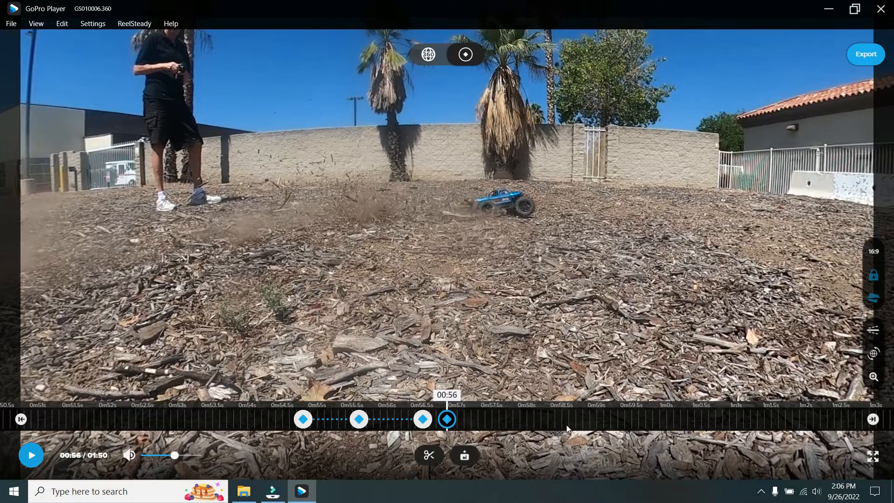
{"action": "left_click", "coordinate": [575, 417]}
{"action": "left_click_drag", "start_coordinate": [688, 326], "coordinate": [298, 279]}
{"action": "left_click_drag", "start_coordinate": [575, 192], "coordinate": [451, 275]}
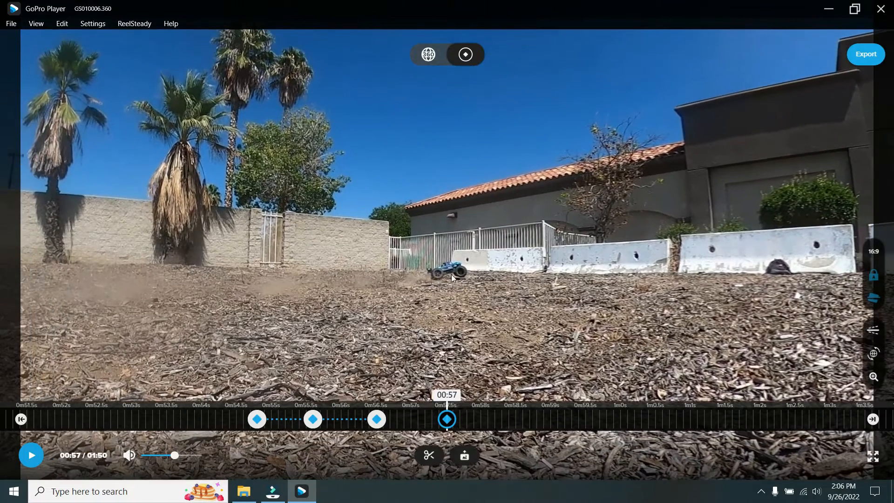
{"action": "left_click", "coordinate": [448, 419]}
- Advance to 01:00, recentre the view on the approaching truck and add a keyframe
{"action": "left_click_drag", "start_coordinate": [586, 426], "coordinate": [527, 423]}
{"action": "left_click_drag", "start_coordinate": [615, 415], "coordinate": [556, 418]}
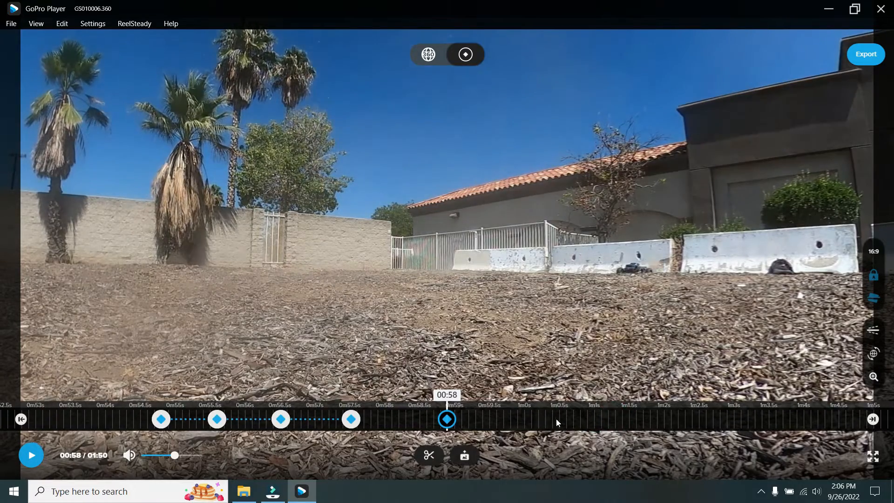
{"action": "left_click_drag", "start_coordinate": [625, 417], "coordinate": [557, 421]}
{"action": "left_click_drag", "start_coordinate": [506, 348], "coordinate": [468, 368]}
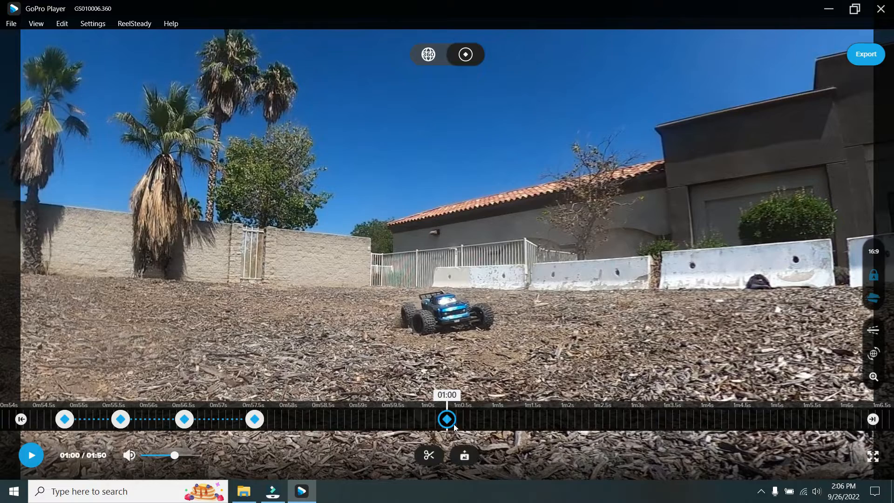
{"action": "left_click", "coordinate": [447, 422]}
- Add another keyframe about half a second further on, still within 01:00, with the truck recentred
{"action": "left_click_drag", "start_coordinate": [538, 420], "coordinate": [512, 422]}
{"action": "left_click_drag", "start_coordinate": [579, 388], "coordinate": [519, 337]}
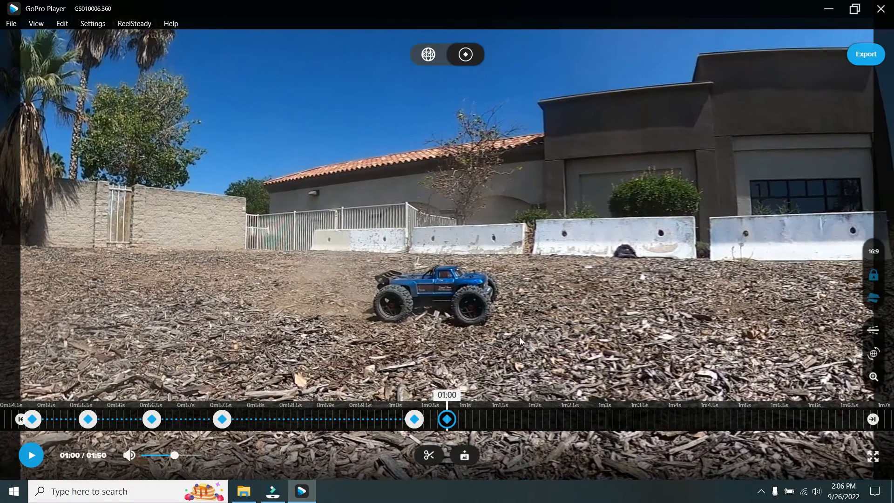
{"action": "left_click", "coordinate": [447, 419]}
- Add a keyframe at 01:01 with the view turned toward the building to centre the truck
{"action": "left_click_drag", "start_coordinate": [579, 415], "coordinate": [540, 411]}
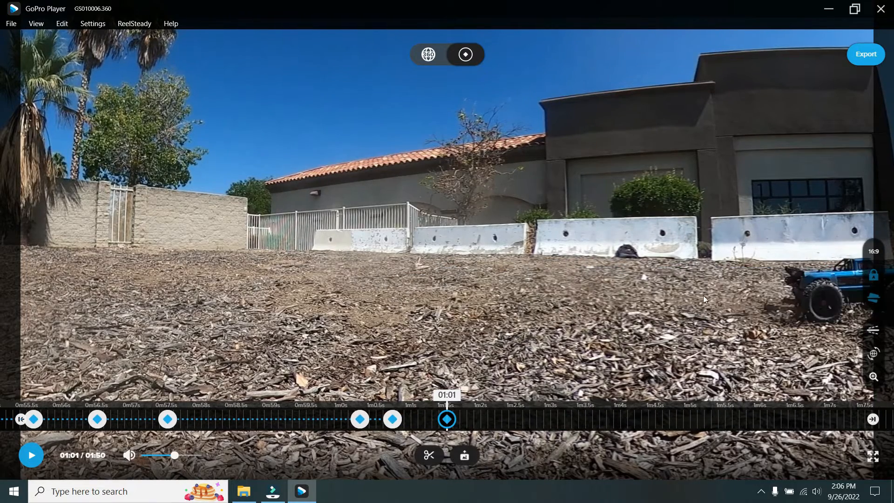
{"action": "left_click_drag", "start_coordinate": [835, 285], "coordinate": [459, 300]}
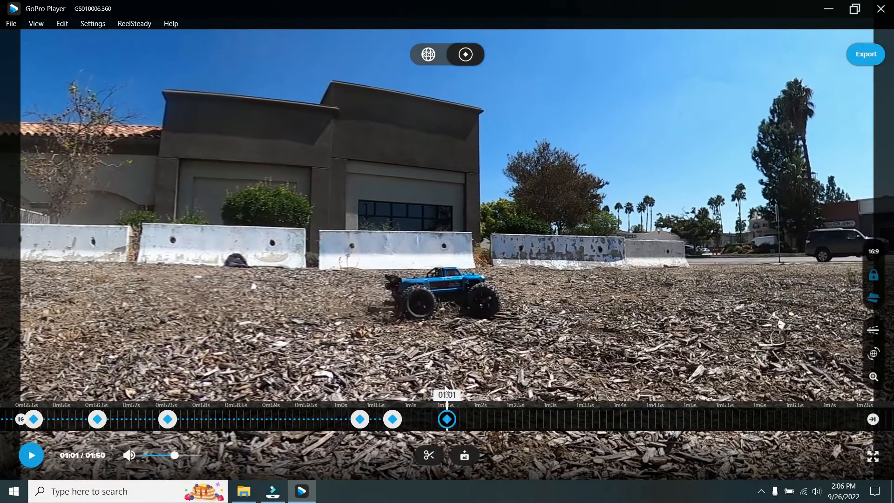
{"action": "left_click", "coordinate": [447, 420]}
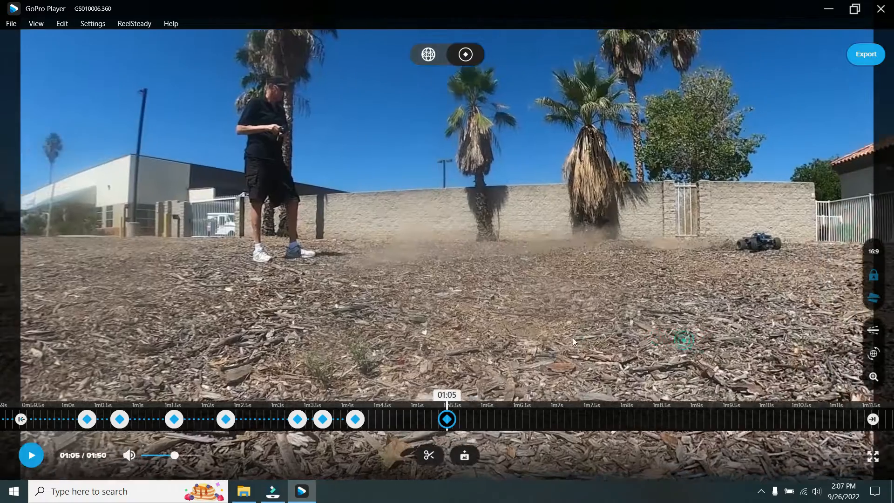
- Continue recentring the view on the truck and adding reframing keyframes from 01:02 through 01:05
{"action": "left_click_drag", "start_coordinate": [641, 334], "coordinate": [554, 338]}
{"action": "left_click_drag", "start_coordinate": [675, 323], "coordinate": [667, 340]}
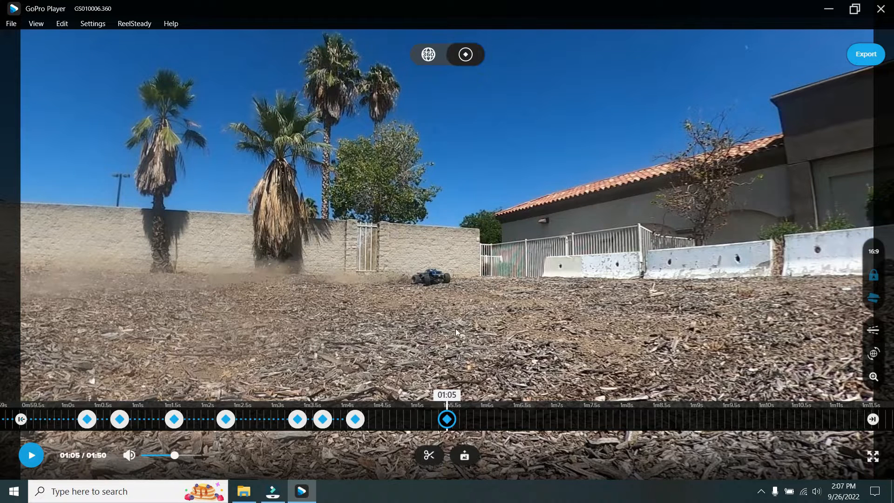
{"action": "left_click_drag", "start_coordinate": [459, 325], "coordinate": [459, 326]}
{"action": "left_click", "coordinate": [447, 419]}
- Advance to 01:06, when the truck has come close to the camera, and add a reframing keyframe there
{"action": "left_click_drag", "start_coordinate": [541, 419], "coordinate": [477, 420]}
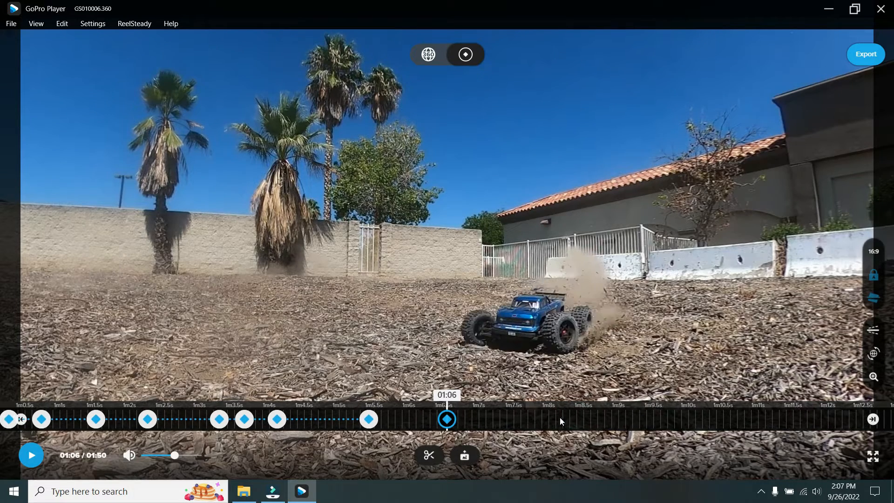
{"action": "left_click_drag", "start_coordinate": [561, 417], "coordinate": [552, 418]}
{"action": "left_click", "coordinate": [448, 420]}
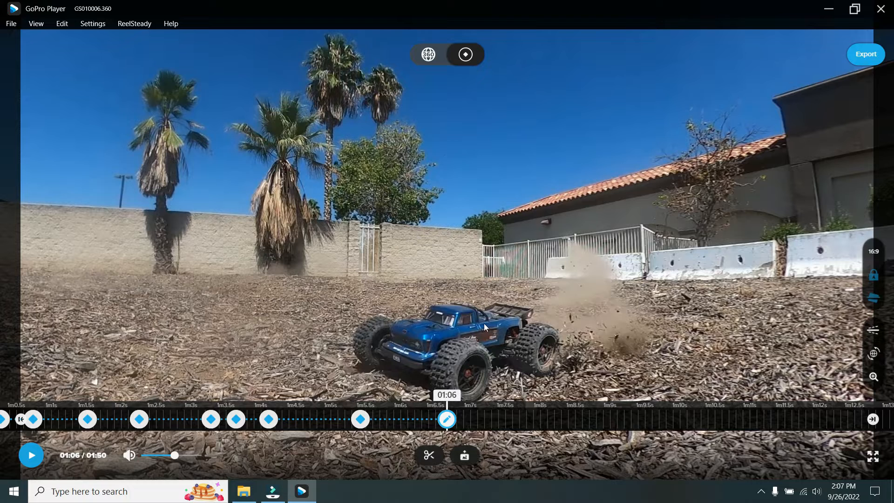
- Trim the clip to the section between 00:54 and 01:06
{"action": "left_click", "coordinate": [429, 456]}
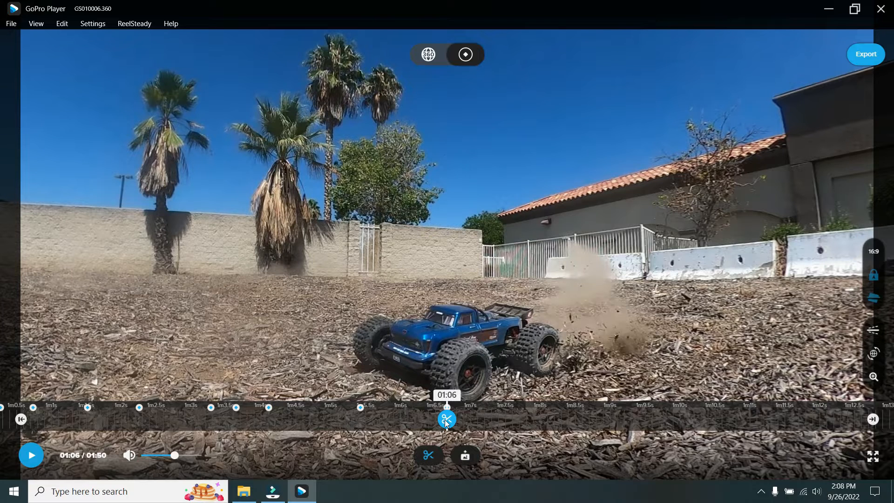
{"action": "left_click", "coordinate": [446, 421]}
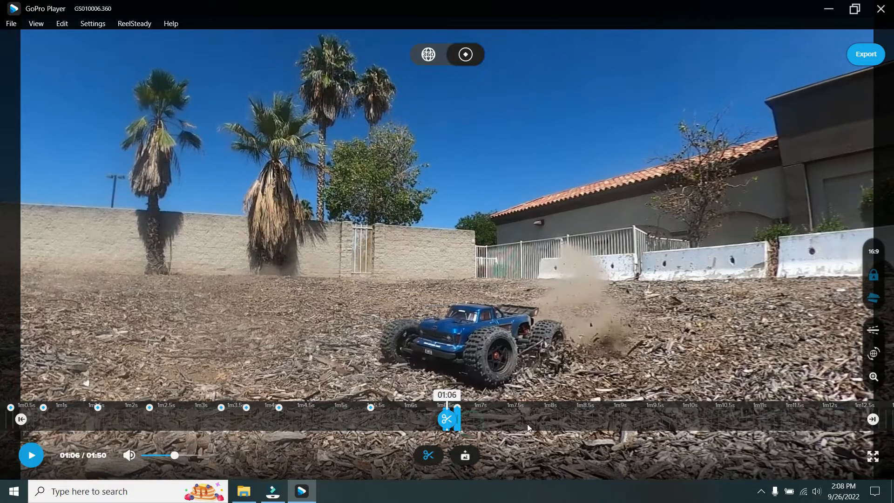
{"action": "left_click_drag", "start_coordinate": [527, 424], "coordinate": [681, 424]}
{"action": "left_click_drag", "start_coordinate": [300, 421], "coordinate": [582, 421]}
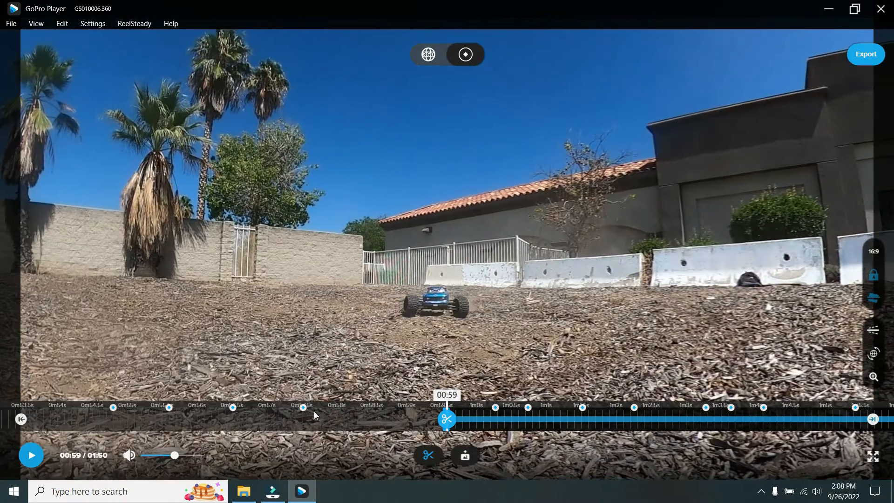
{"action": "left_click_drag", "start_coordinate": [275, 418], "coordinate": [548, 418]}
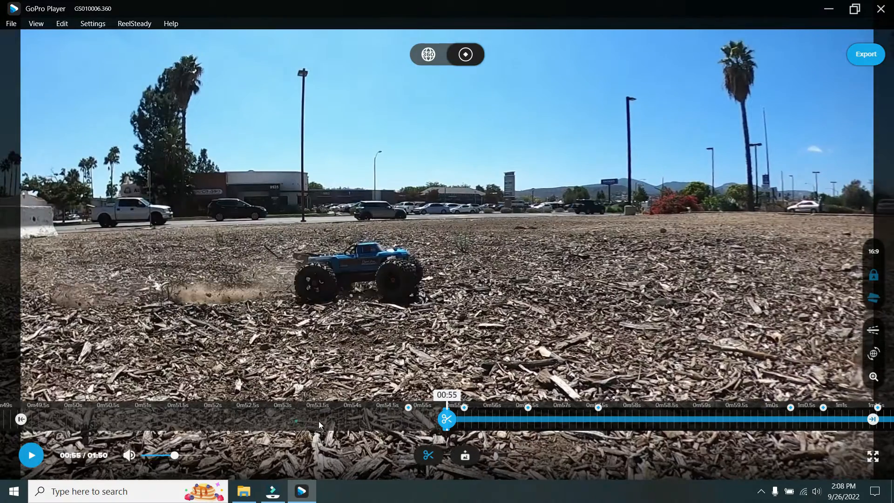
{"action": "mouse_move", "coordinate": [318, 420]}
{"action": "left_mouse_down"}
{"action": "mouse_move", "coordinate": [354, 420]}
{"action": "mouse_move", "coordinate": [335, 426]}
{"action": "left_mouse_up"}
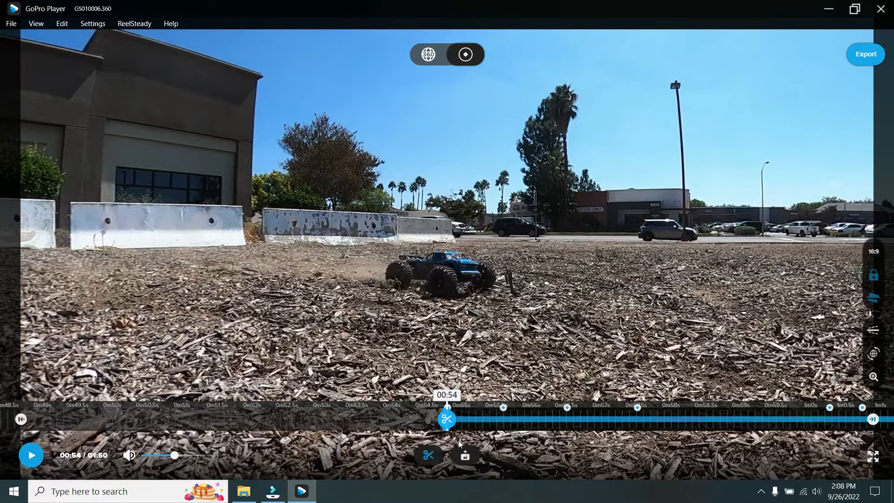
{"action": "left_click", "coordinate": [447, 419]}
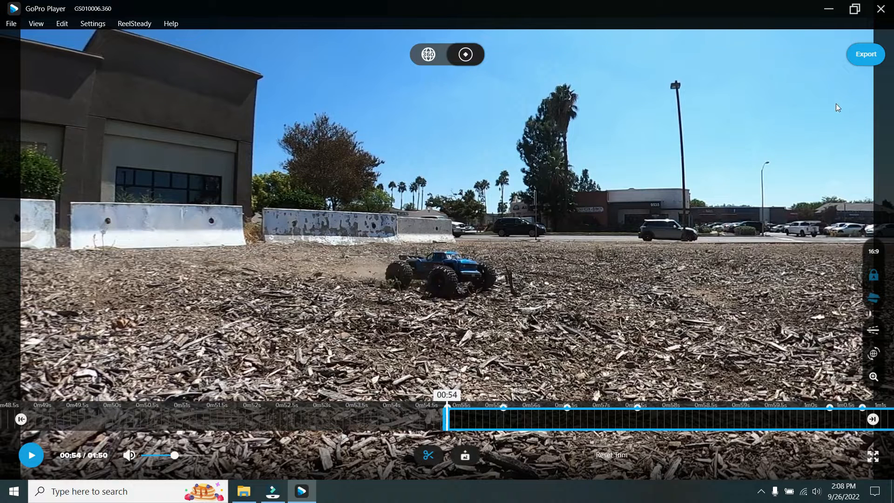
- Export the trimmed clip in 4K (Upscaled) with the H.264 codec and maximum bitrate, saving it as 4youtube in the Desktop's 360 folder
{"action": "left_click", "coordinate": [864, 57]}
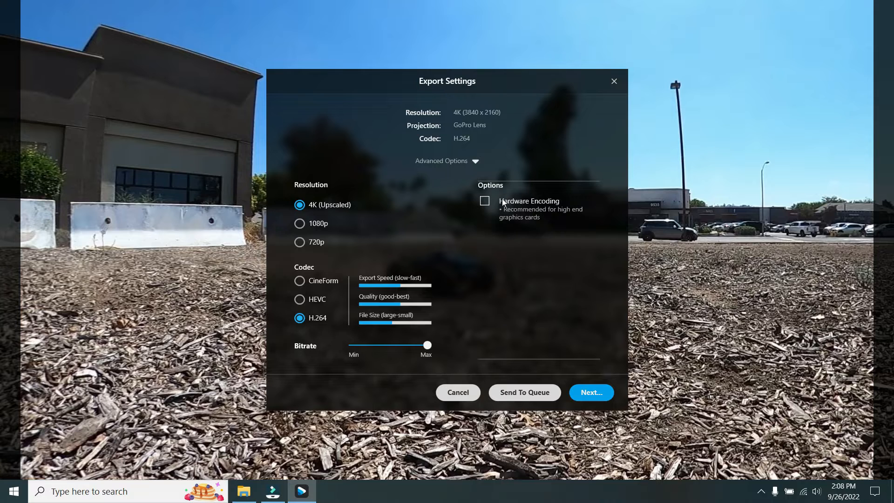
{"action": "left_click", "coordinate": [588, 392]}
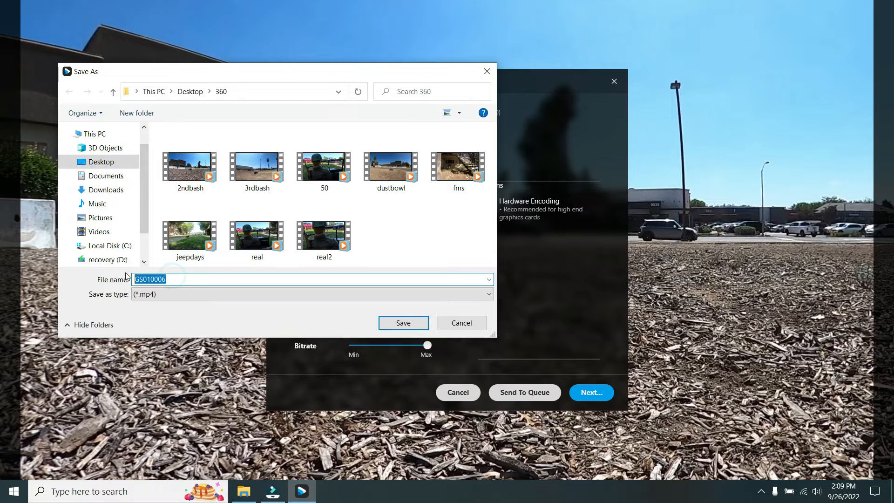
{"action": "type", "text": "4youtube"}
{"action": "left_click", "coordinate": [419, 324]}
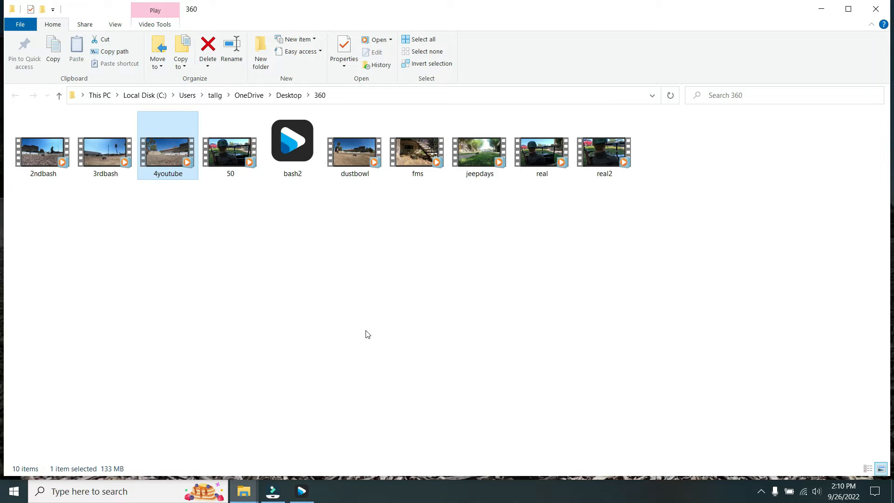
- Play the exported 4youtube video from the 360 folder to check the reframing, and close the media player
{"action": "right_click", "coordinate": [164, 147]}
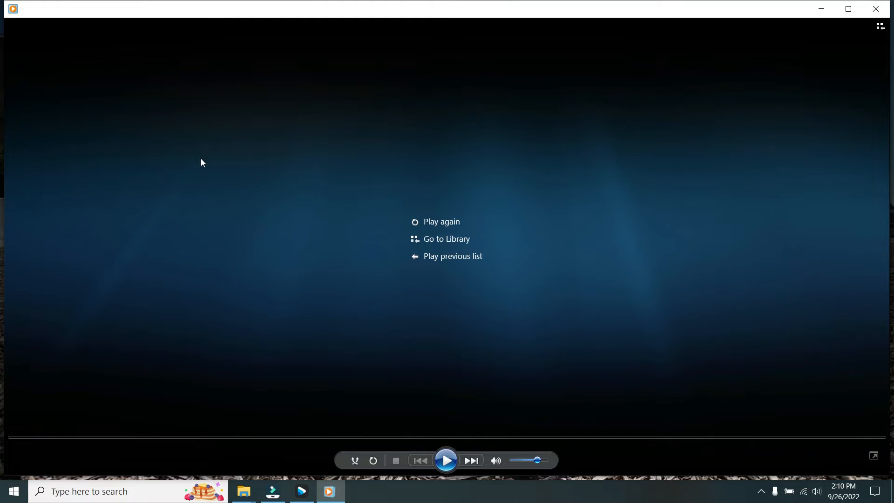
{"action": "left_click", "coordinate": [875, 10]}
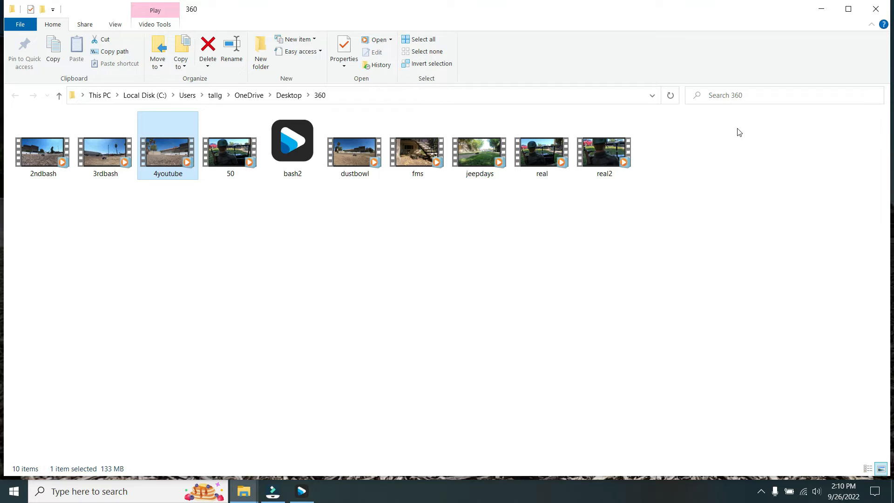